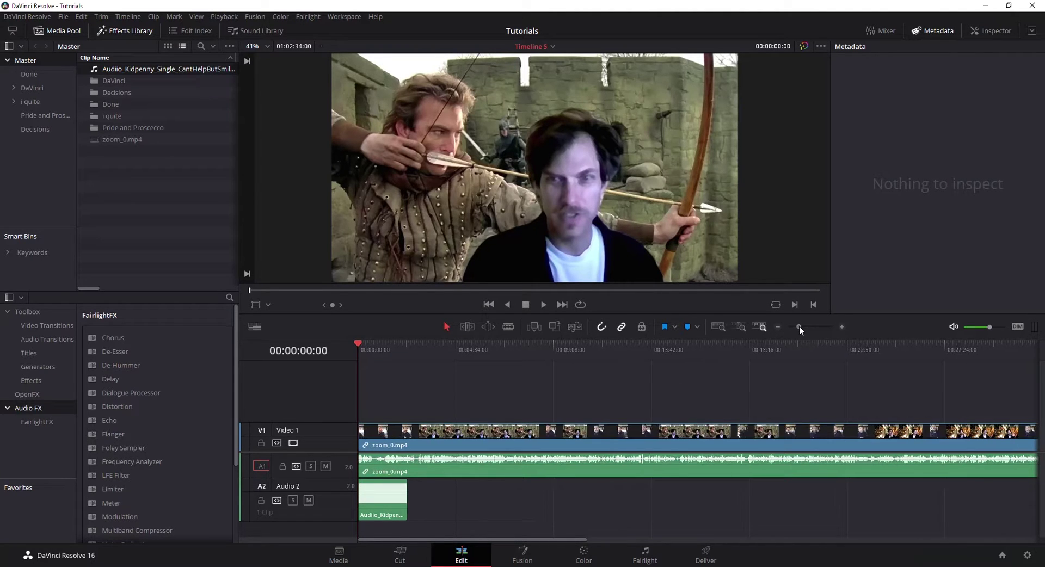
- Zoom the timeline so the Kidpenny music clip spans it, and make the Audio 2 track taller
left_click_drag(798, 325, 810, 327)
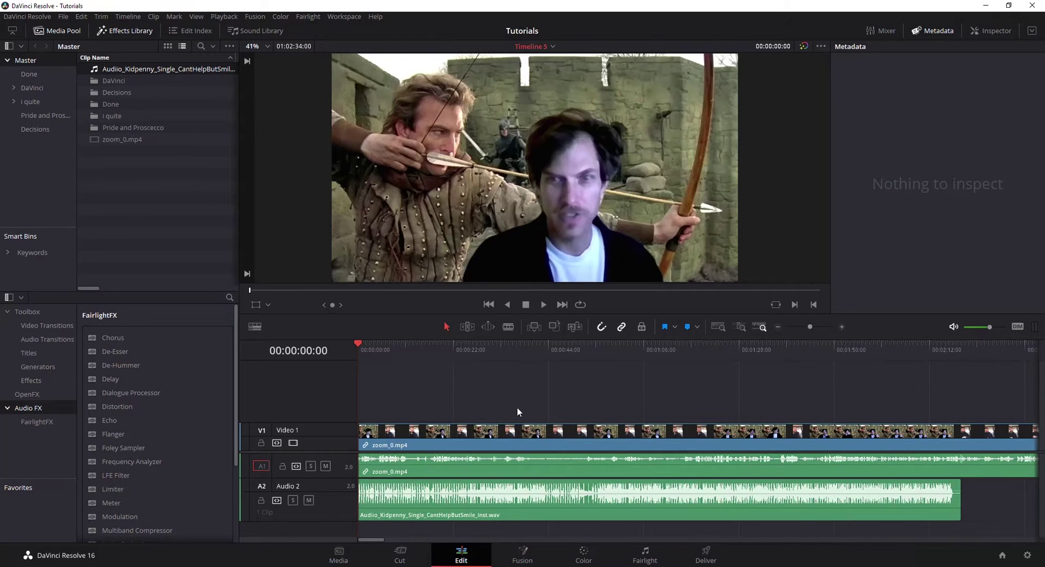
mouse_move(382, 499)
left_click_drag(336, 521, 336, 528)
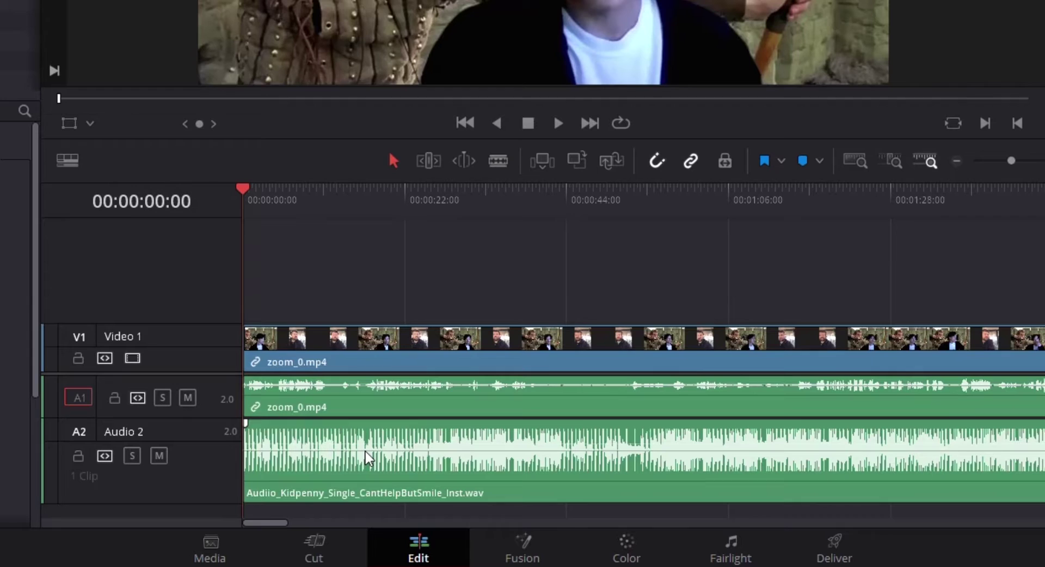
- Add a volume keyframe on the A2 music clip and show its Inspector volume, pan and pitch settings
left_click(368, 459)
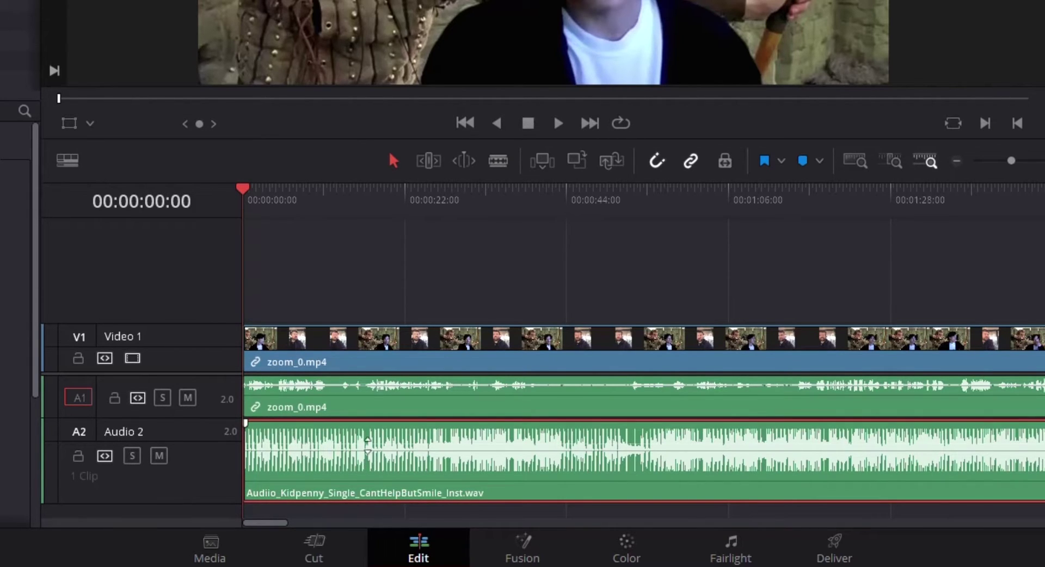
left_click(368, 445, "alt")
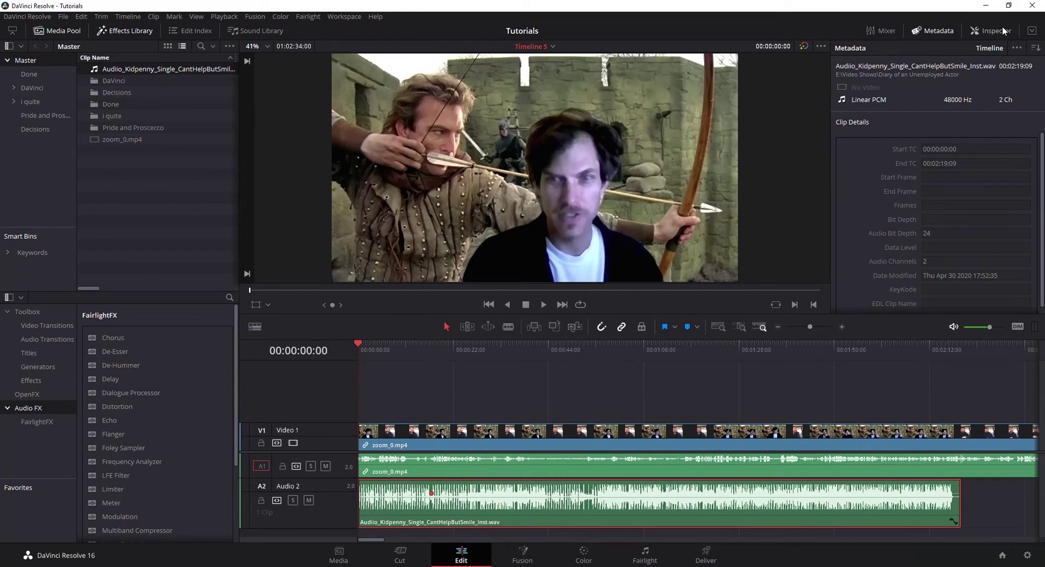
left_click(1003, 29)
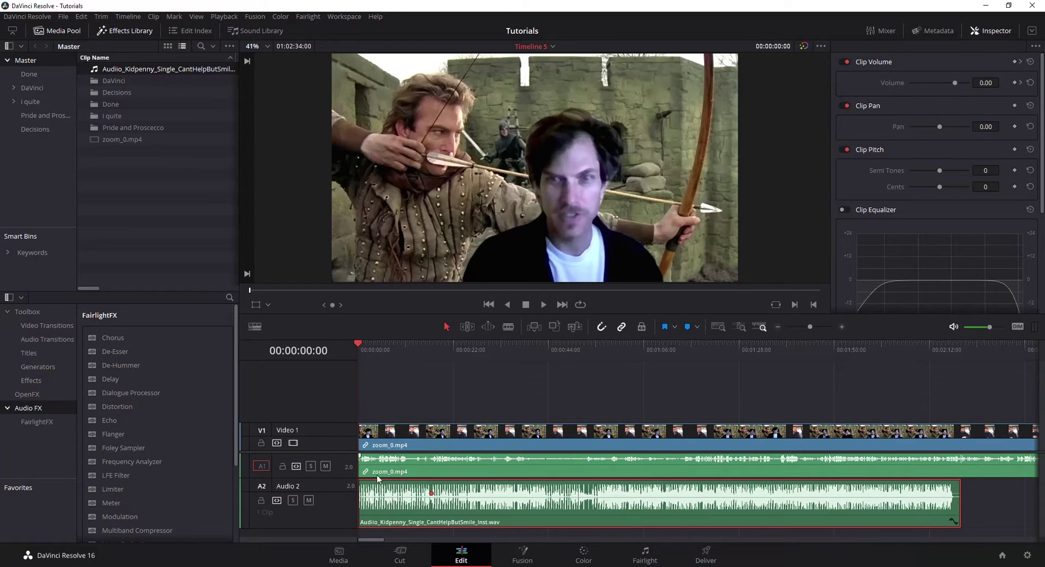
- Set a Clip Volume keyframe at 00:00:00:00 on the music clip, then zoom in slightly
mouse_move(358, 343)
left_mouse_down()
mouse_move(369, 344)
mouse_move(358, 344)
left_mouse_up()
left_click(1014, 82)
left_click(811, 327)
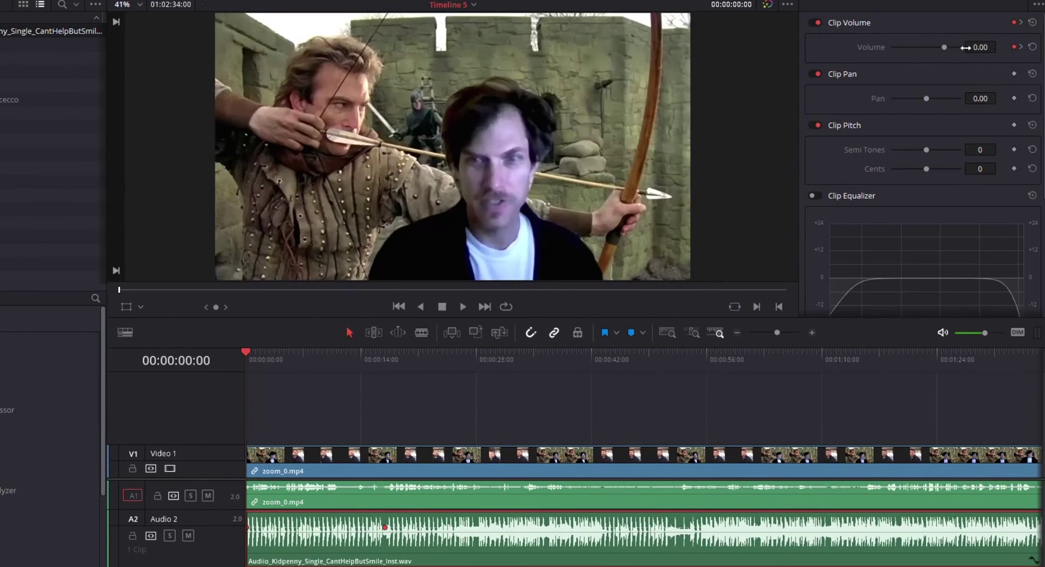
- Lower the music's starting volume to about -47 dB, mute track A1, and play the fade-in
left_click_drag(947, 47, 922, 50)
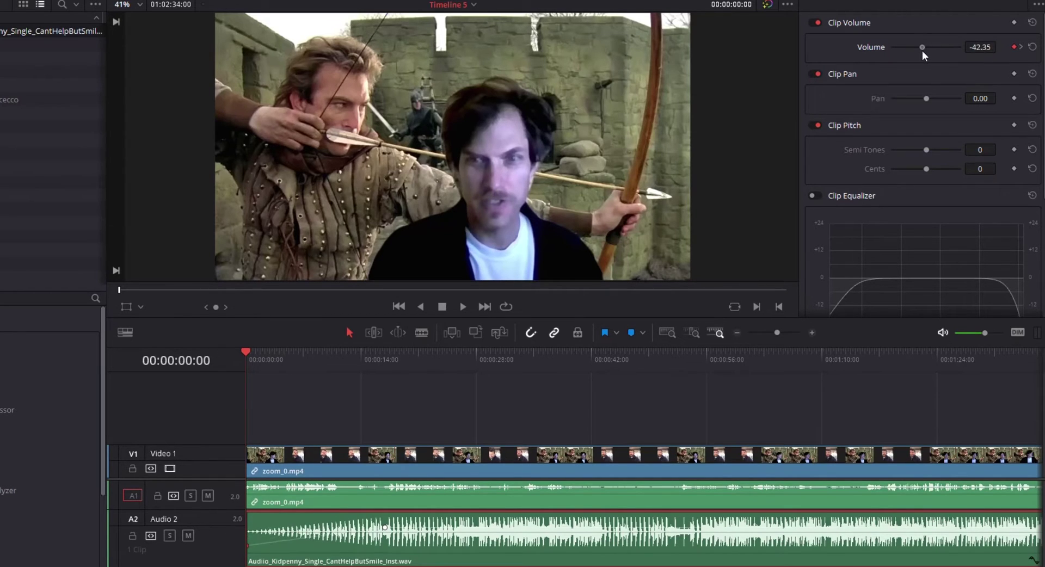
left_click(206, 494)
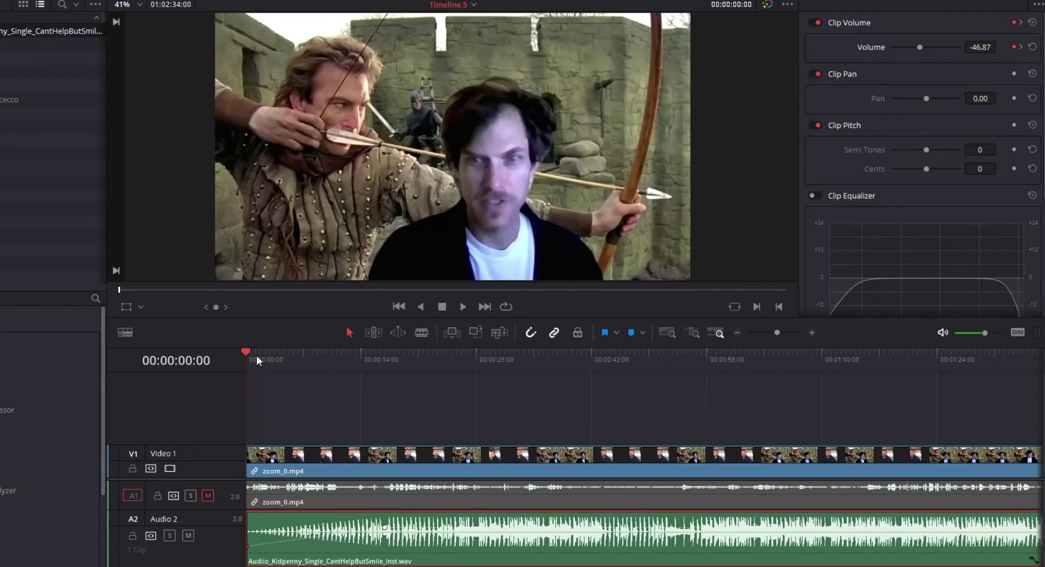
key("space")
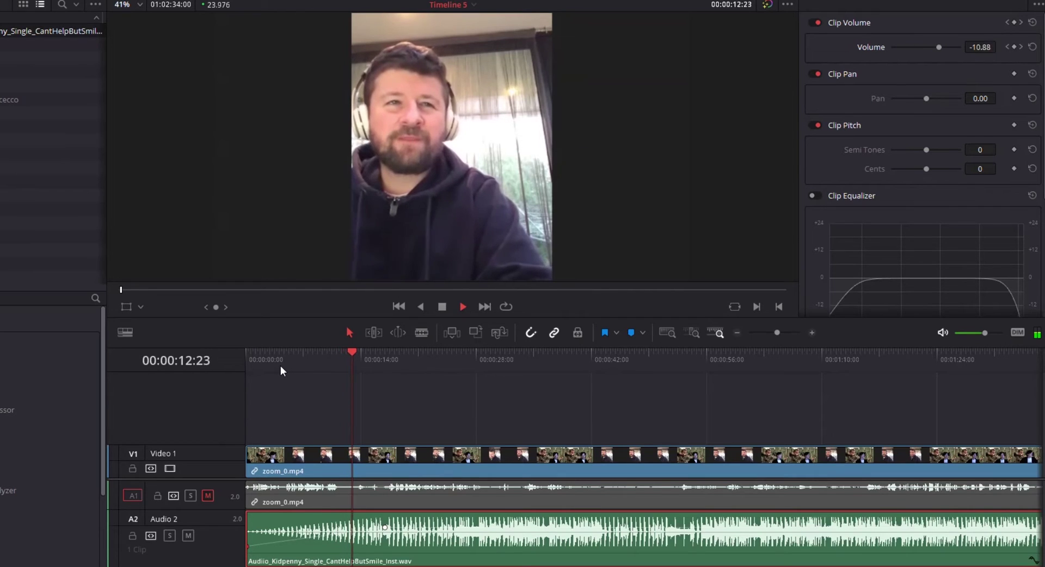
- Move the fade-in's upper keyframe earlier at about 1.06 dB, then return the playhead to the start
key("space")
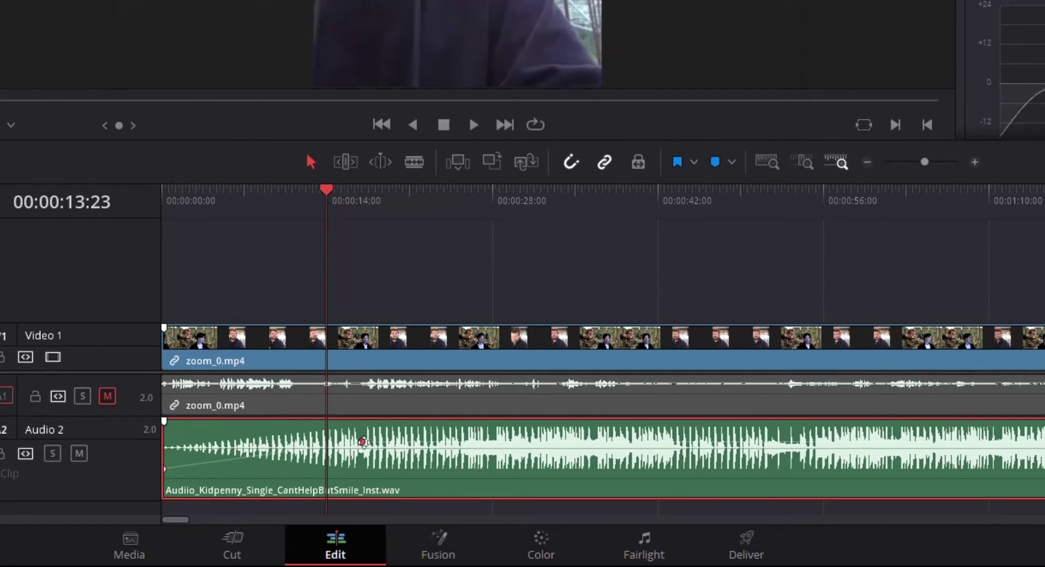
left_click(362, 442)
left_click_drag(362, 442, 285, 440)
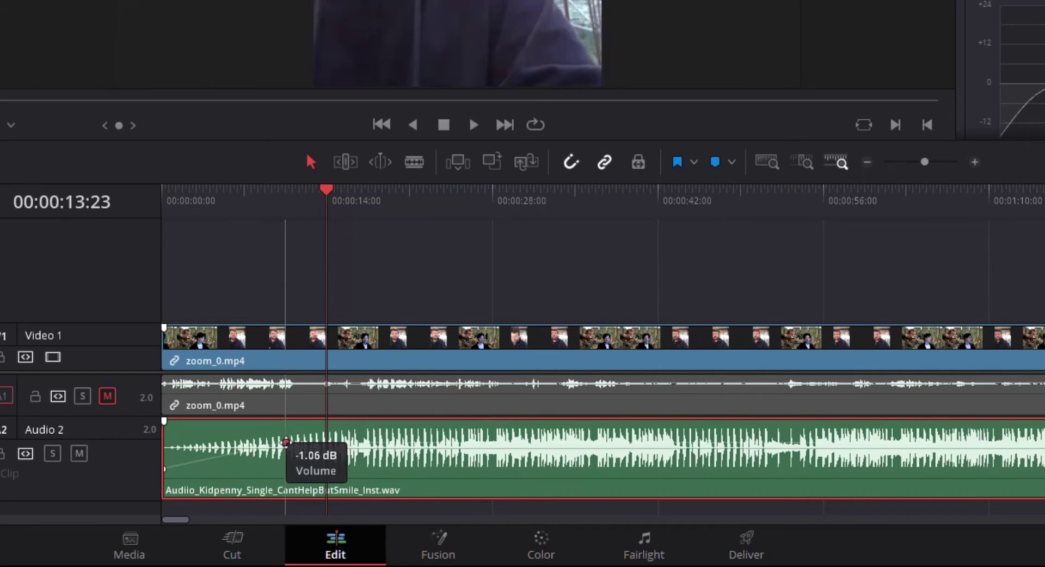
left_click_drag(285, 440, 286, 440)
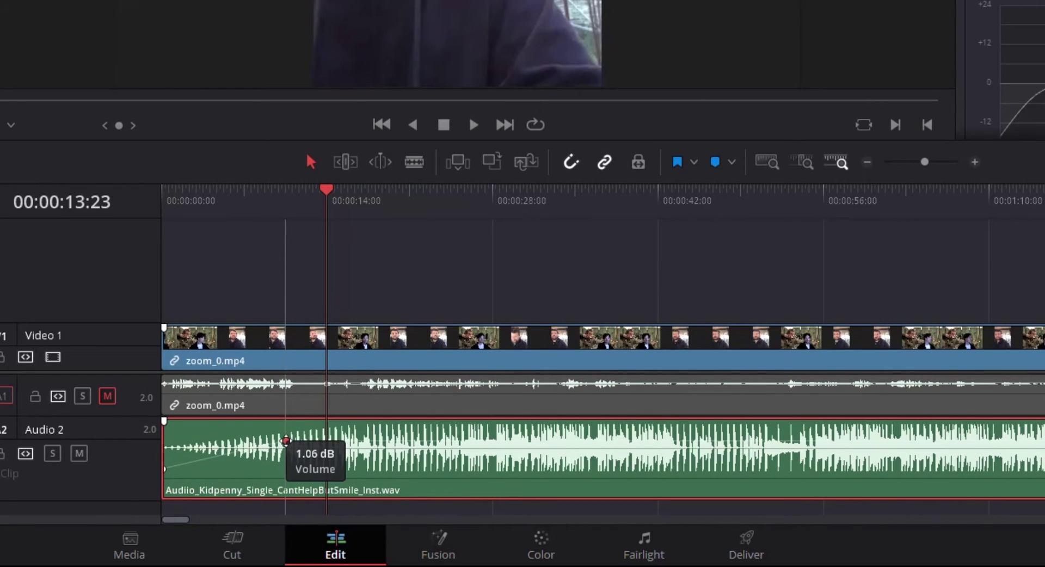
left_click_drag(286, 440, 270, 440)
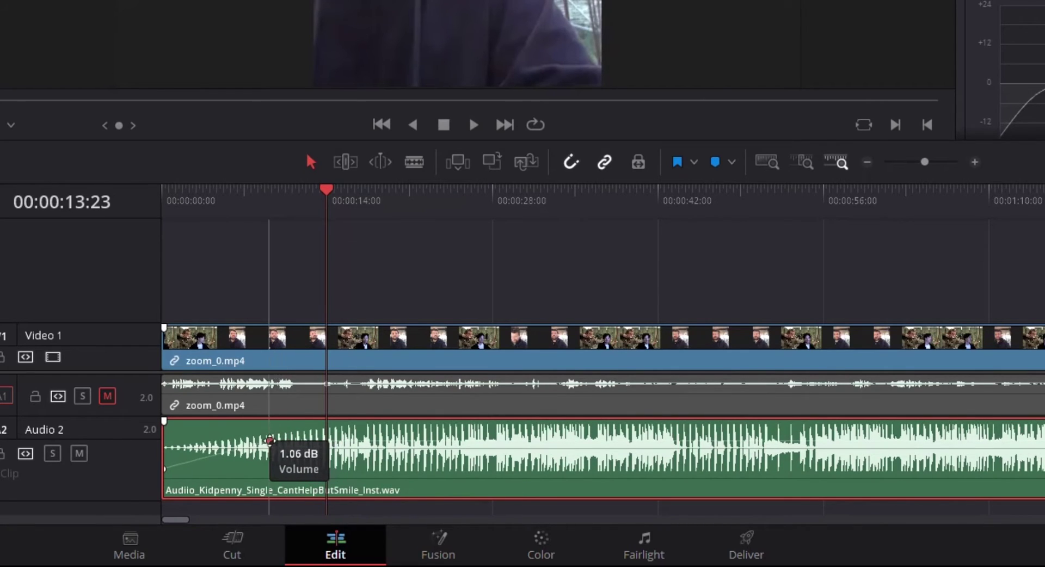
left_click(319, 202)
key("Home")
- Review the fade-in, then add two mid-clip volume keyframes and lower the first to about -8.45 dB
key("space")
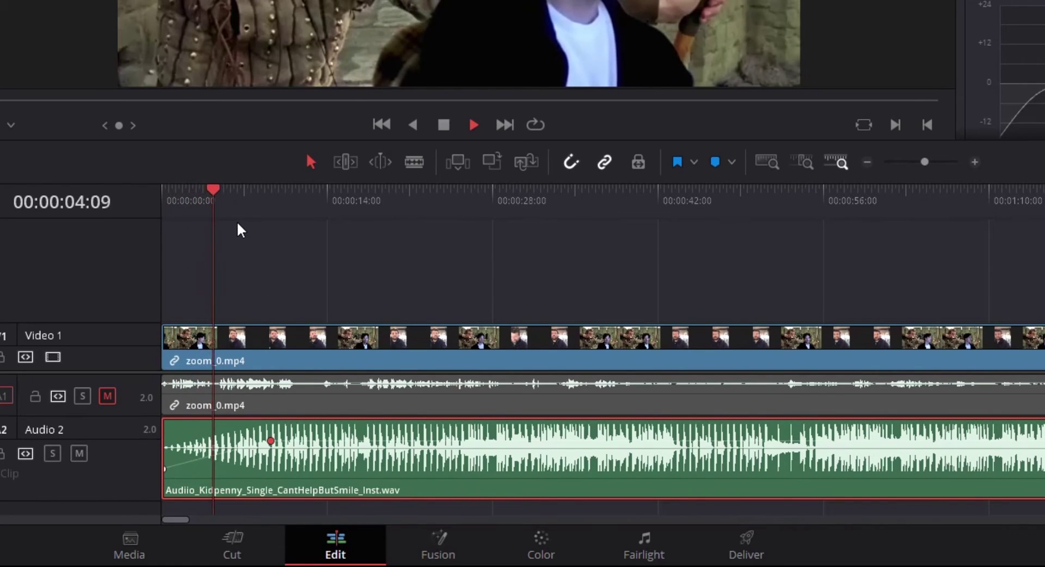
key("space")
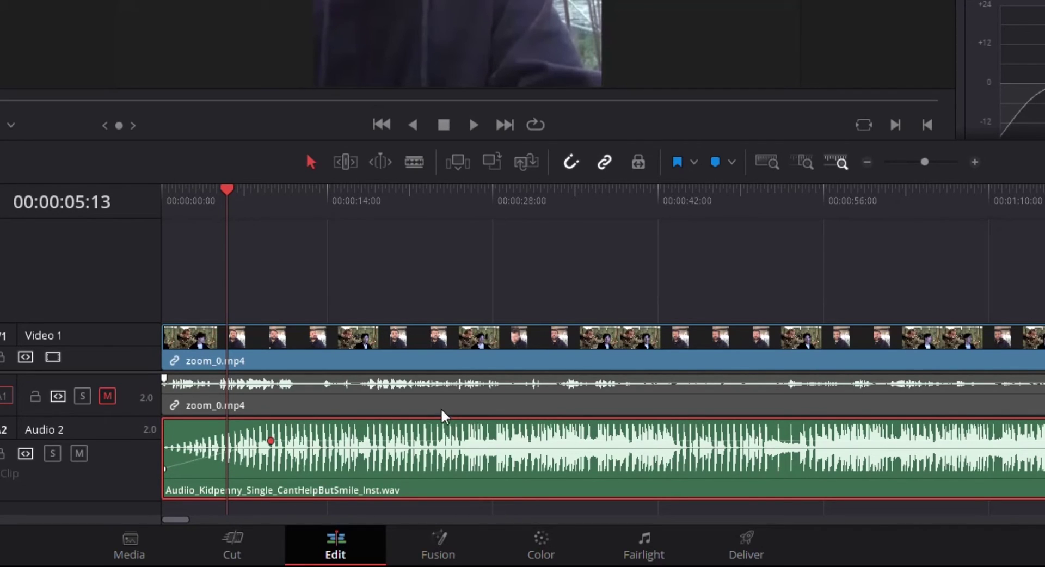
left_click(395, 447)
left_click(395, 441, "alt")
left_click(554, 440, "alt")
left_click(394, 441)
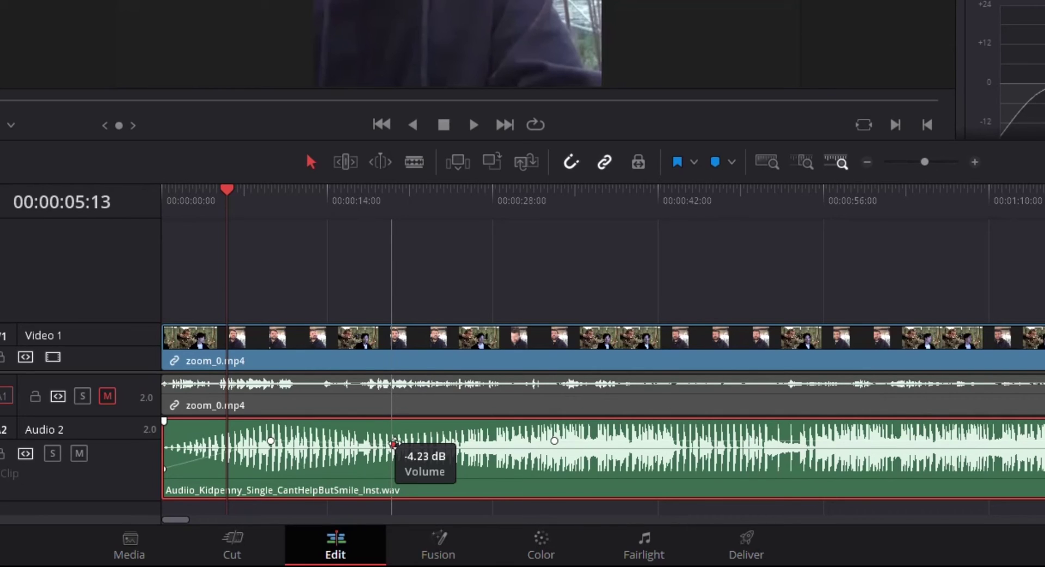
left_click_drag(394, 444, 393, 447)
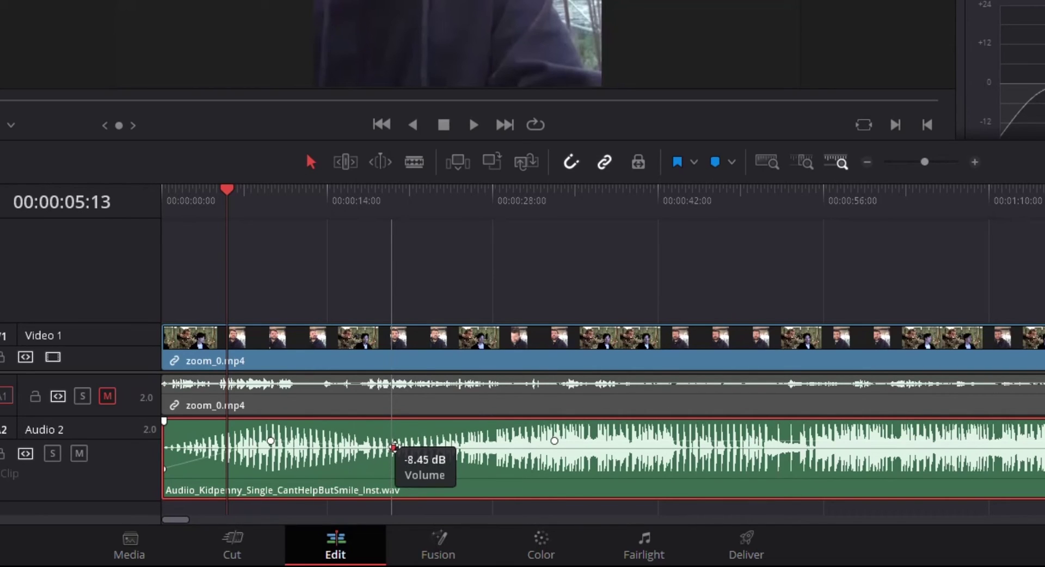
mouse_move(226, 191)
left_mouse_down()
mouse_move(166, 204)
mouse_move(293, 233)
mouse_move(559, 248)
left_mouse_up()
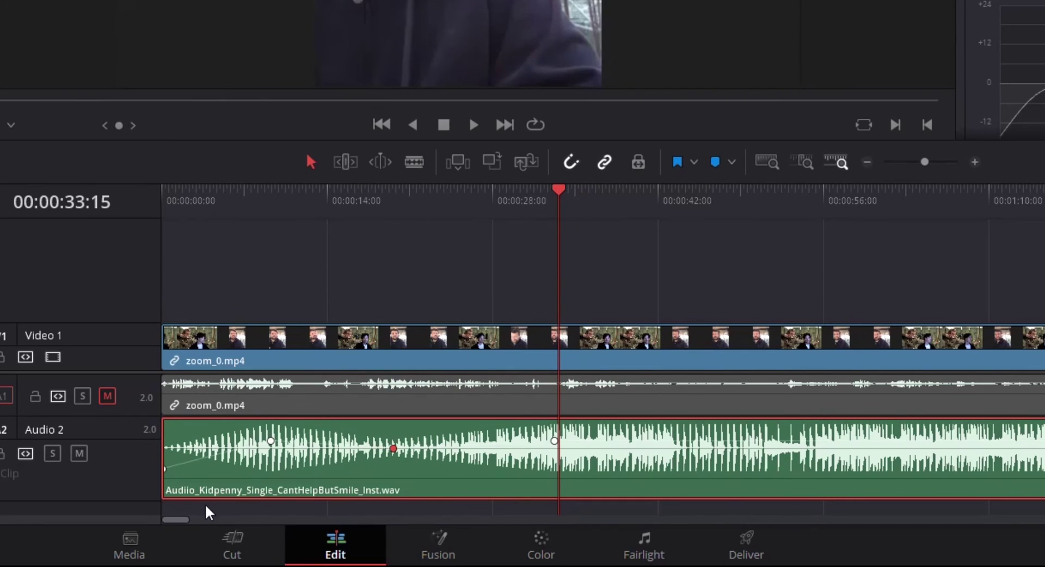
- Add two volume keyframes near the clip's end around 1:57 and pull the last down to about -19 dB
left_click_drag(185, 523, 216, 522)
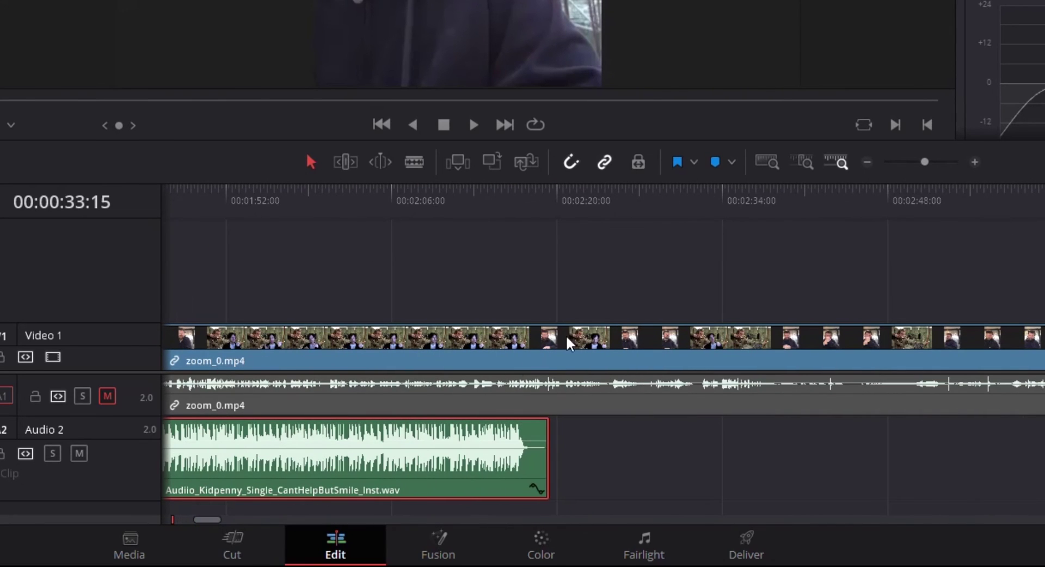
mouse_move(299, 445)
left_click(297, 201)
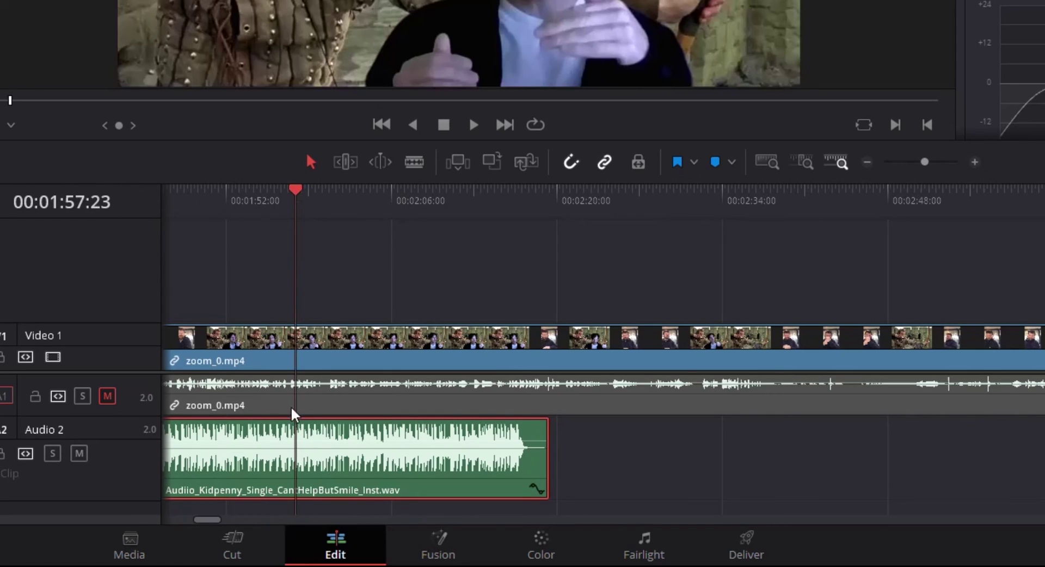
left_click(294, 440, "alt")
left_click(513, 441, "alt")
left_click_drag(513, 440, 515, 458)
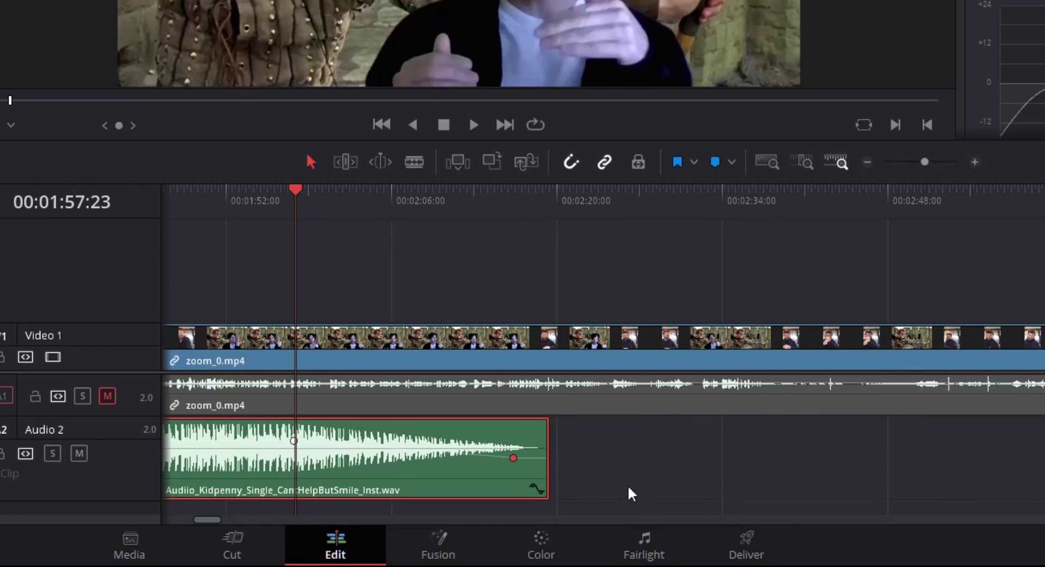
left_click(647, 552)
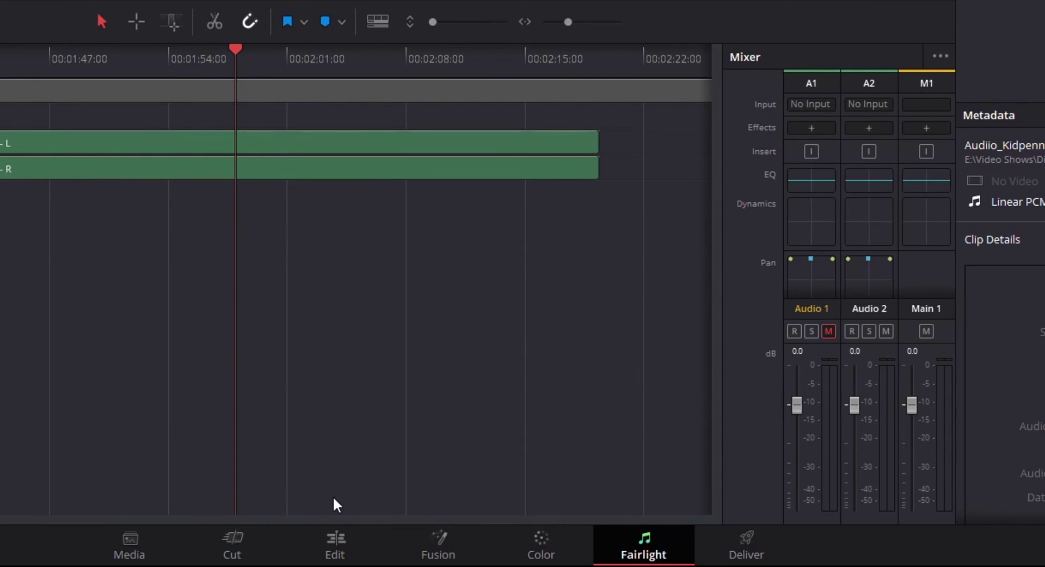
left_click(336, 552)
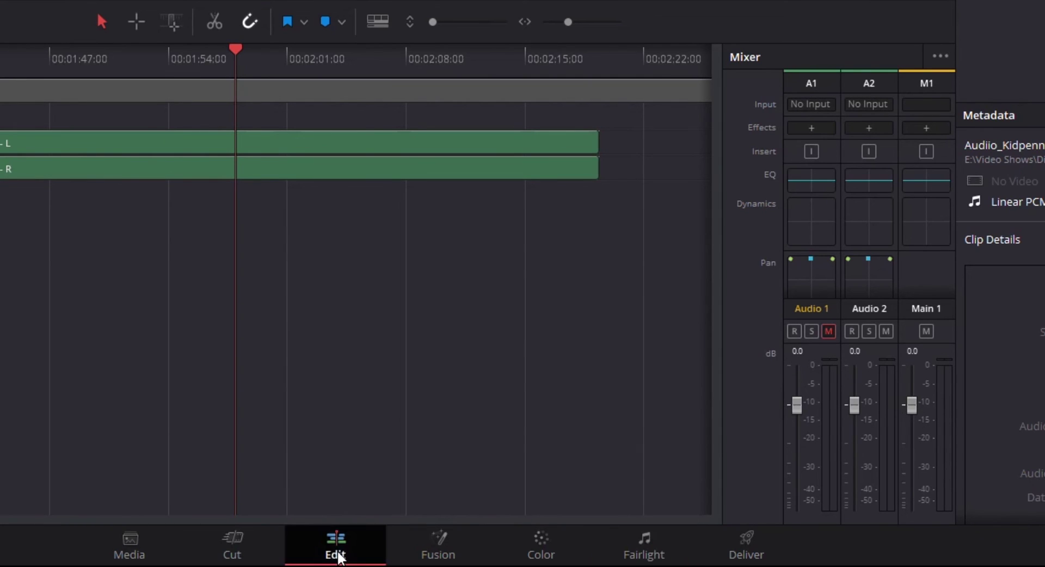